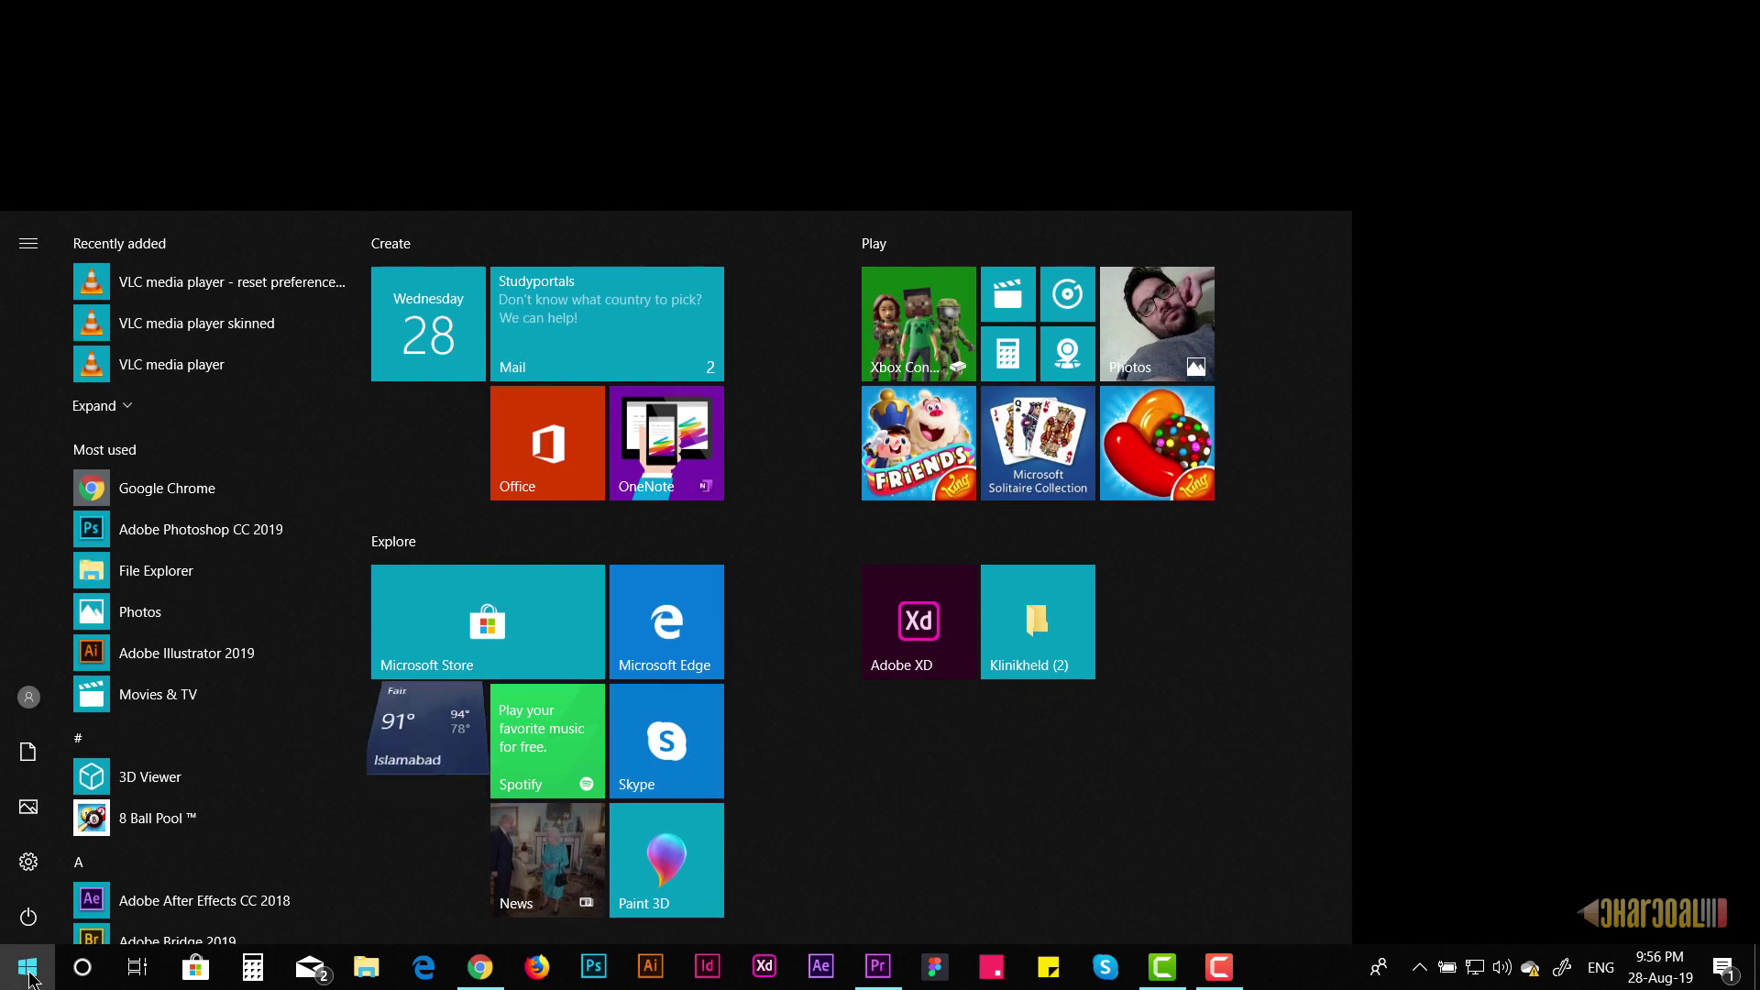
Bring up Windows Settings from the Start menu gear
click(30, 865)
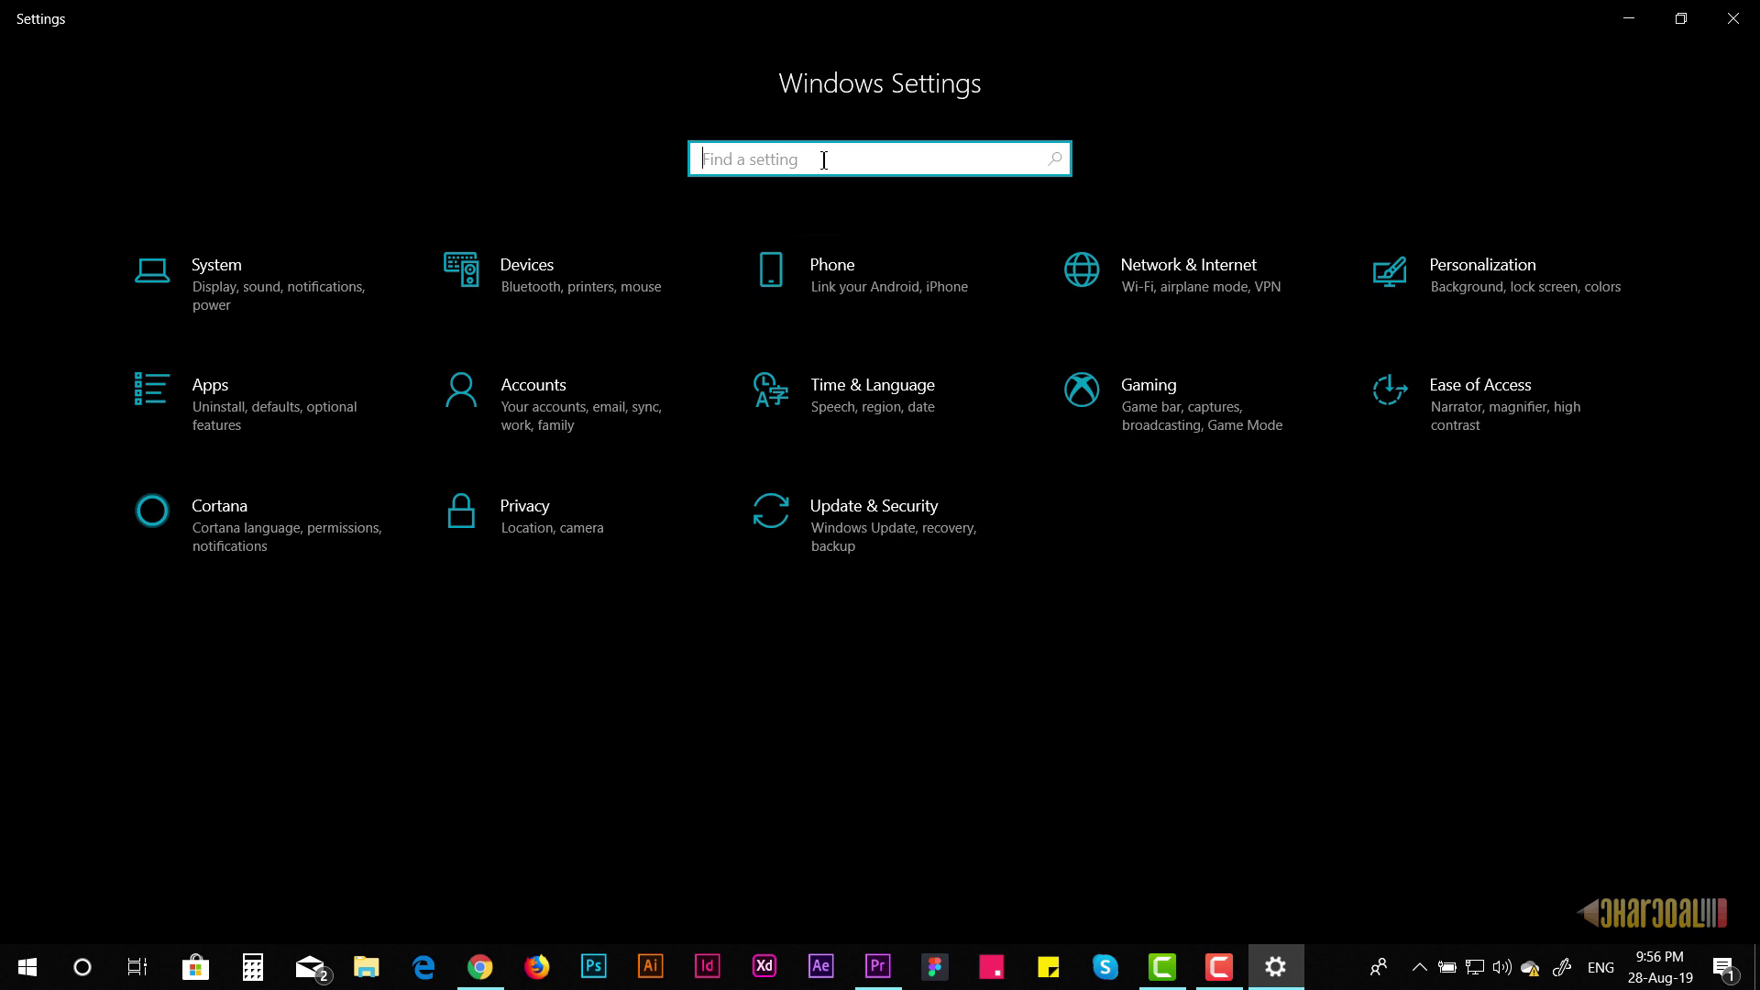
text(graphic)
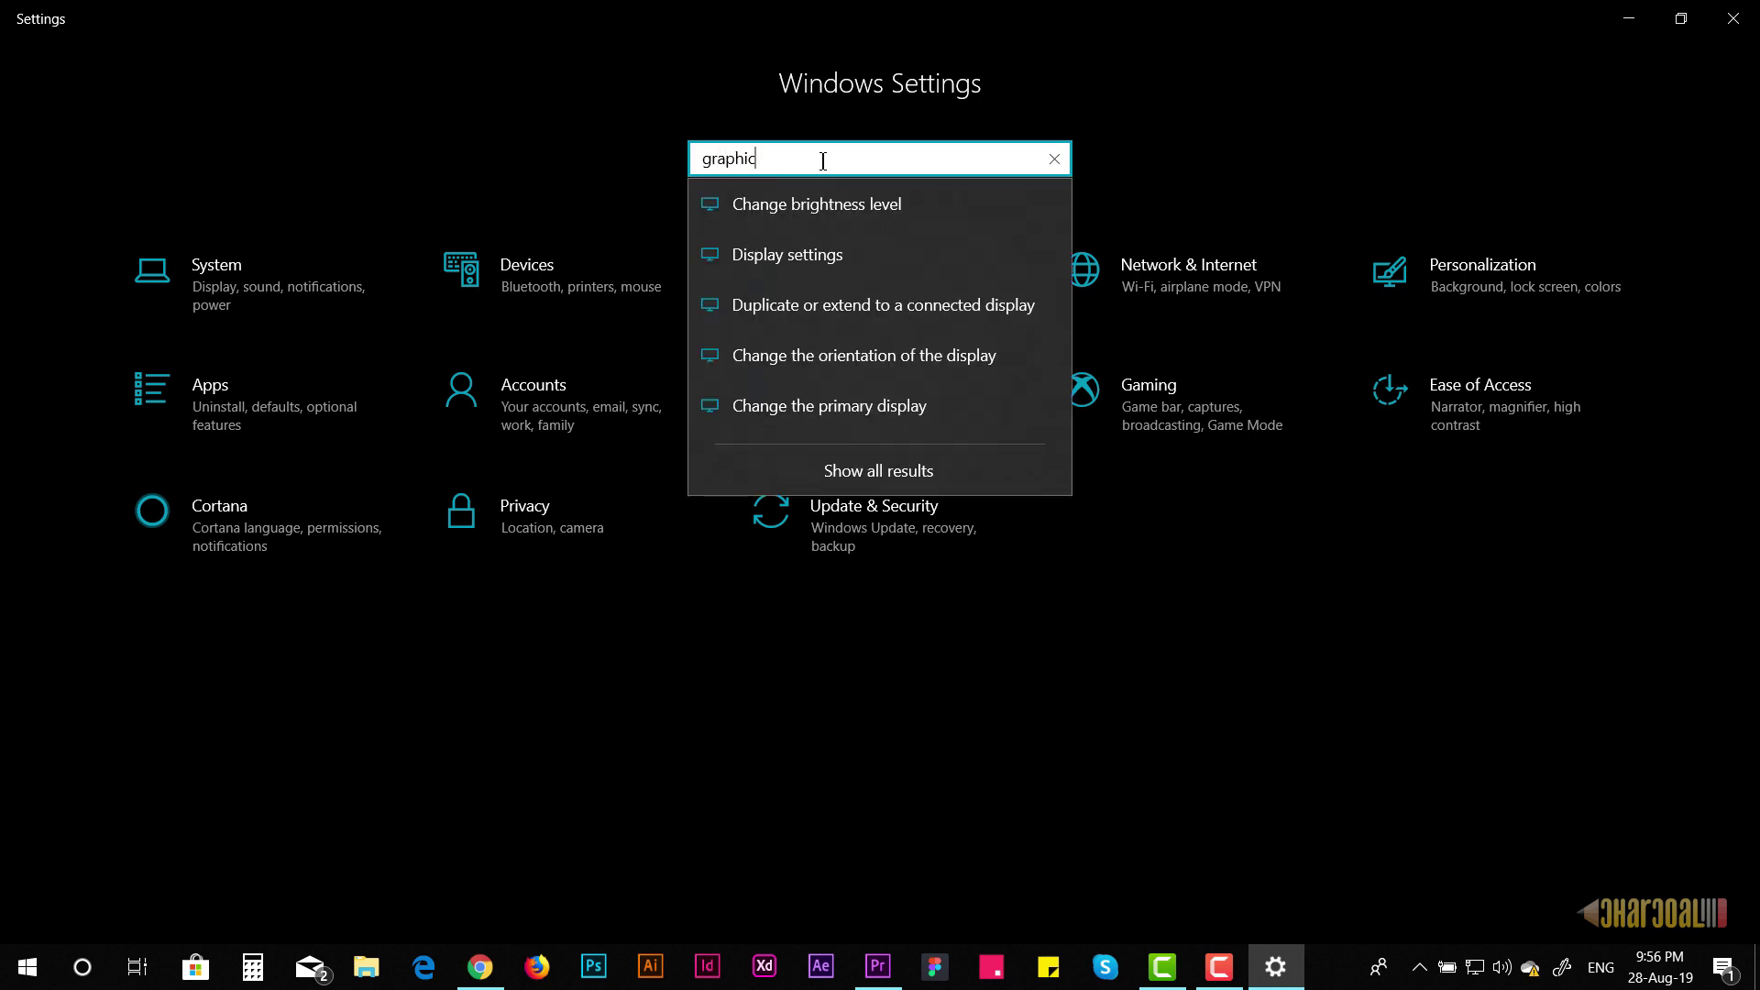
text(s)
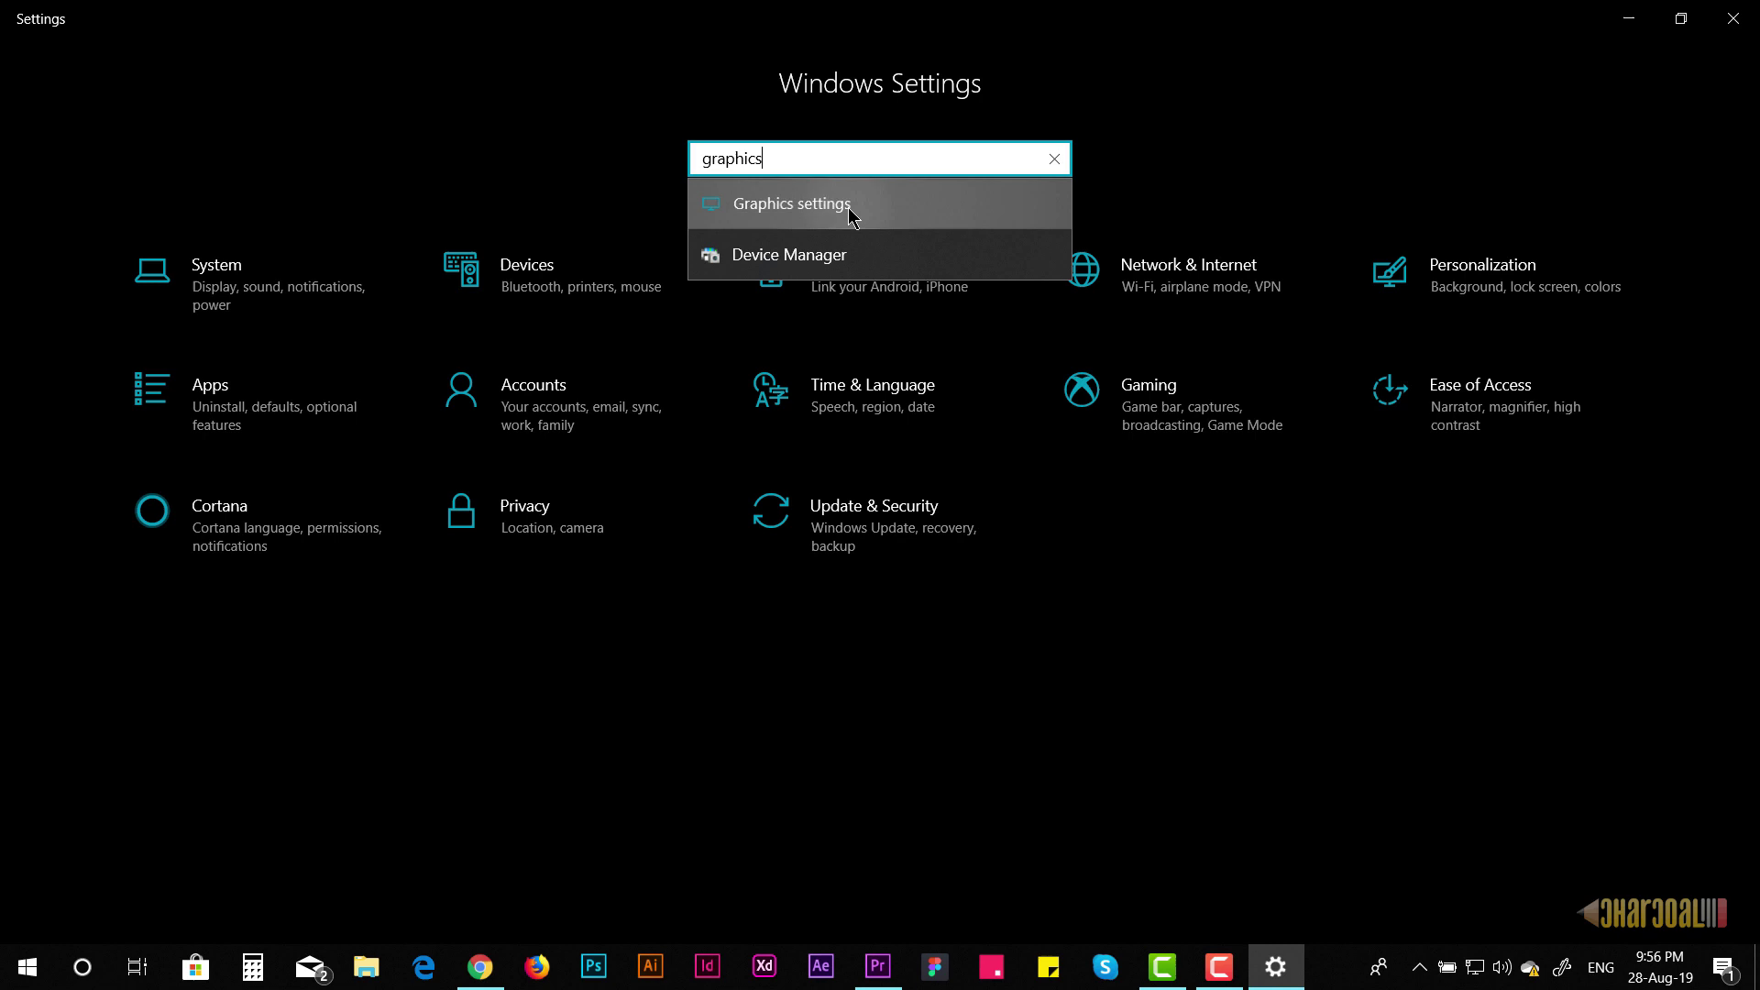
Reach the Graphics settings page and set the app type to Universal app
click(849, 208)
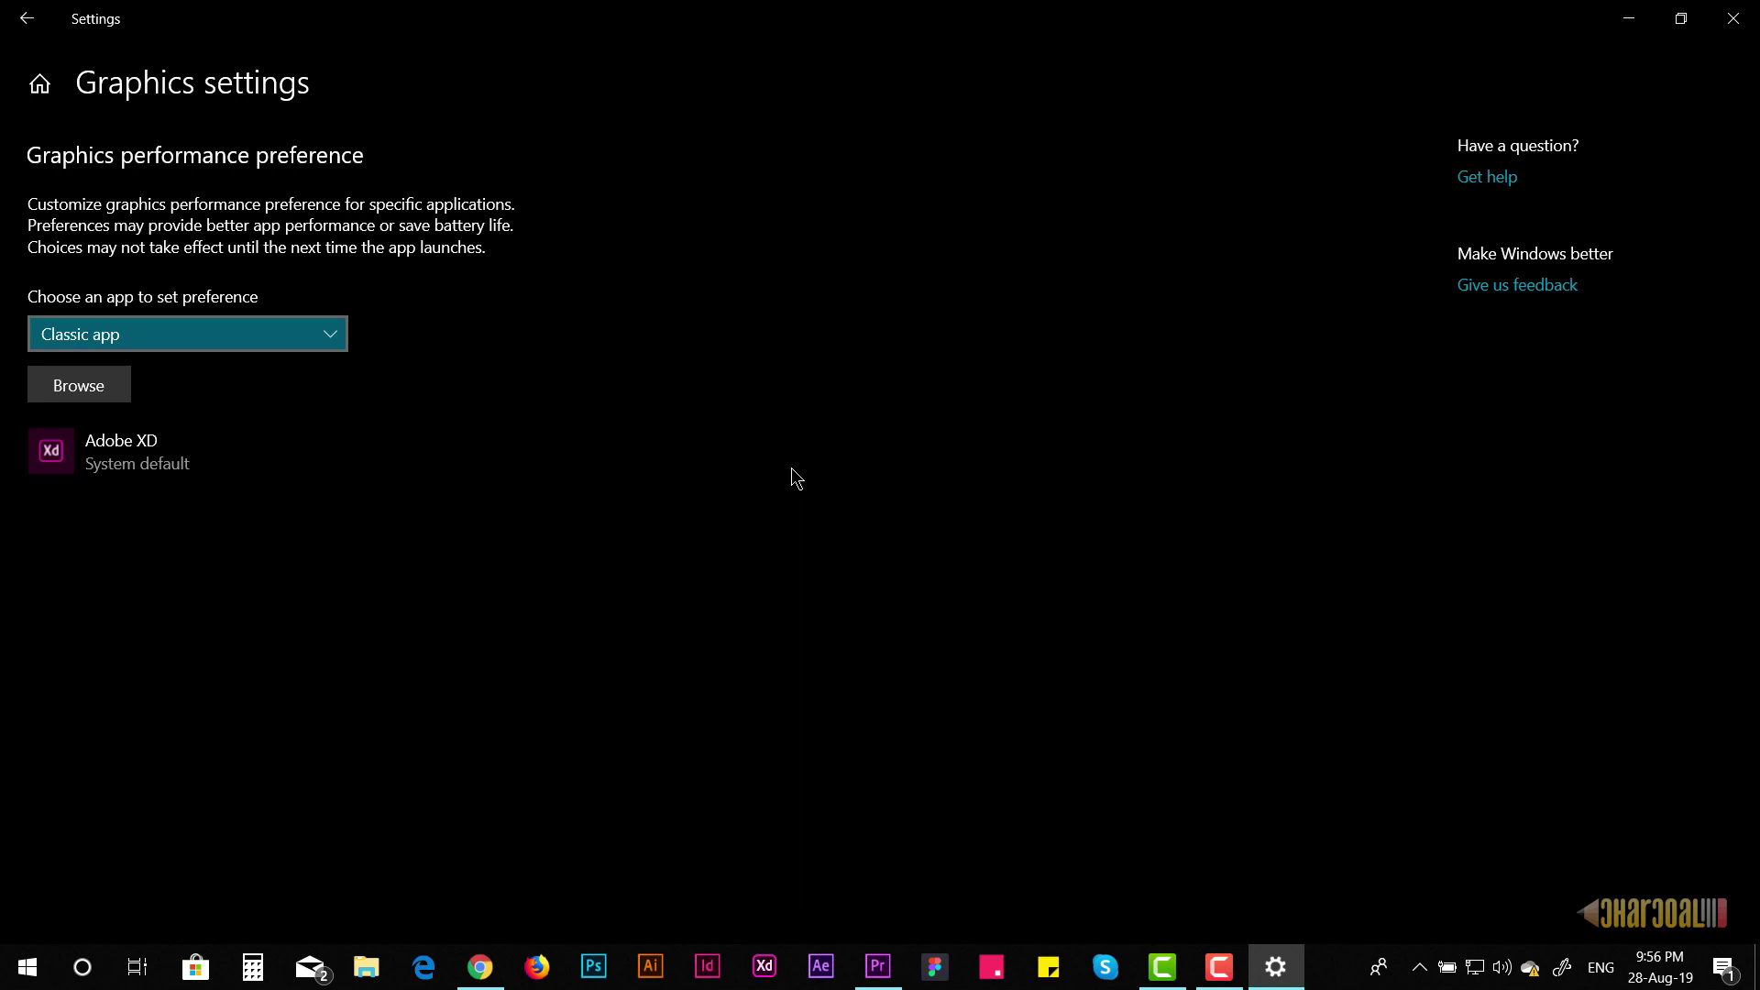
click(331, 334)
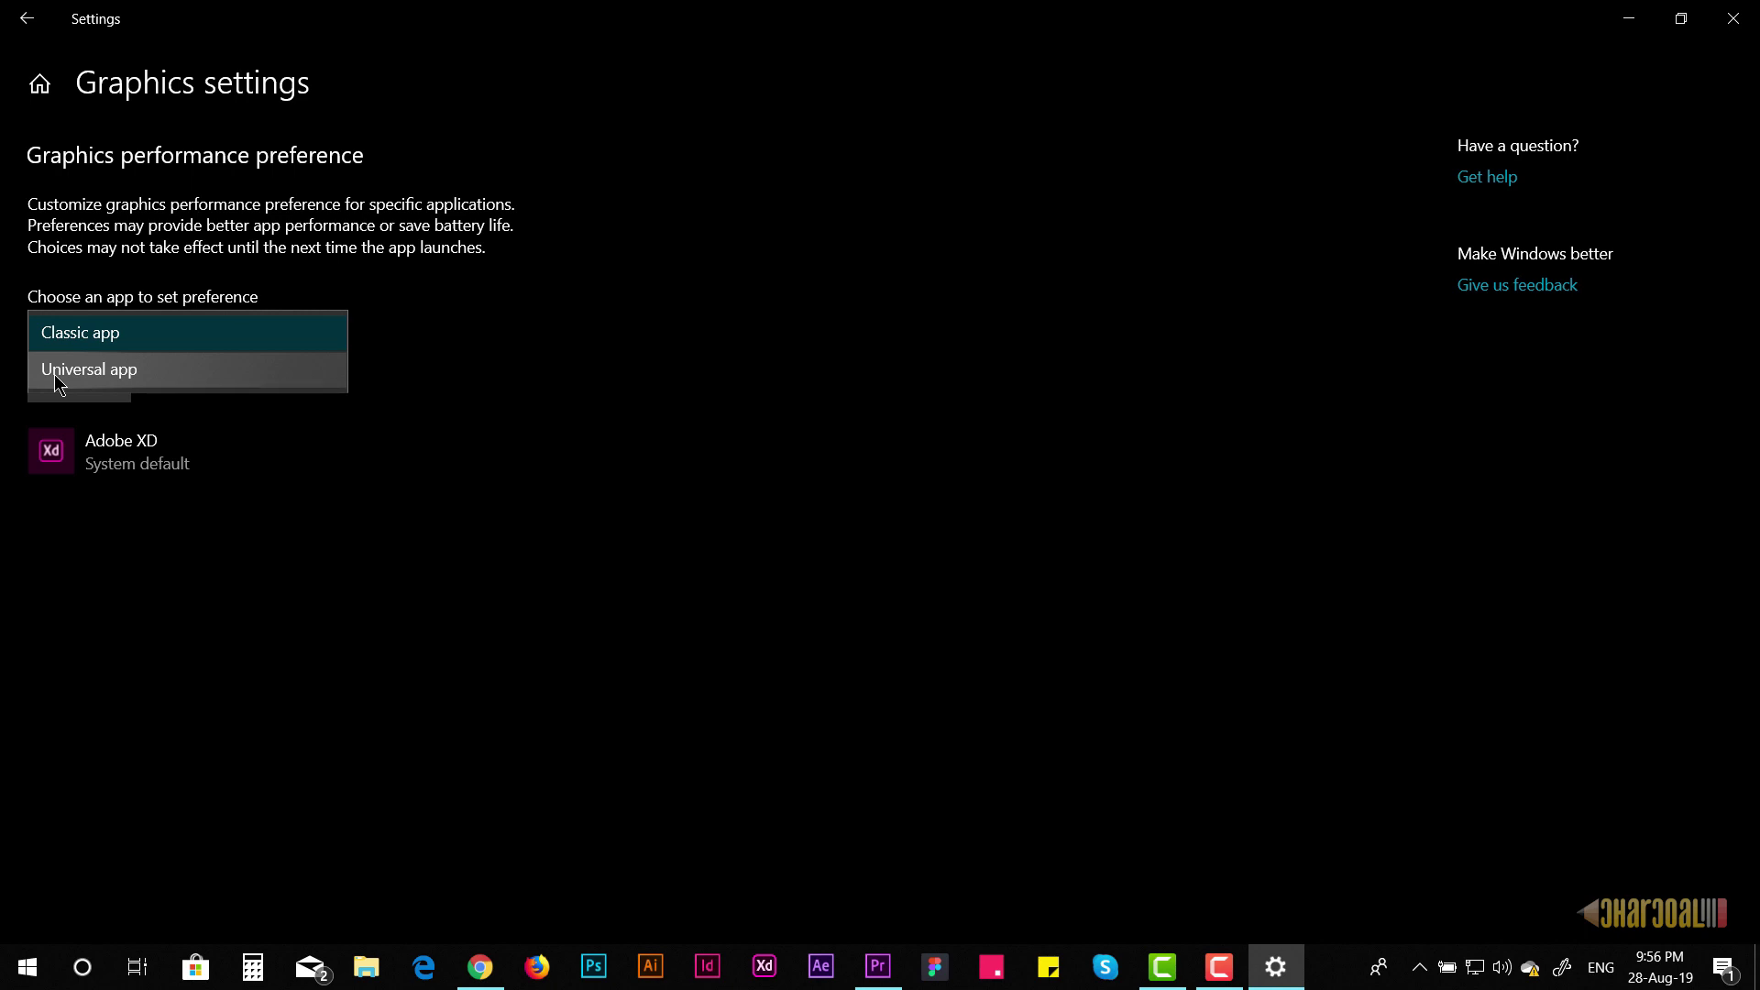
click(177, 375)
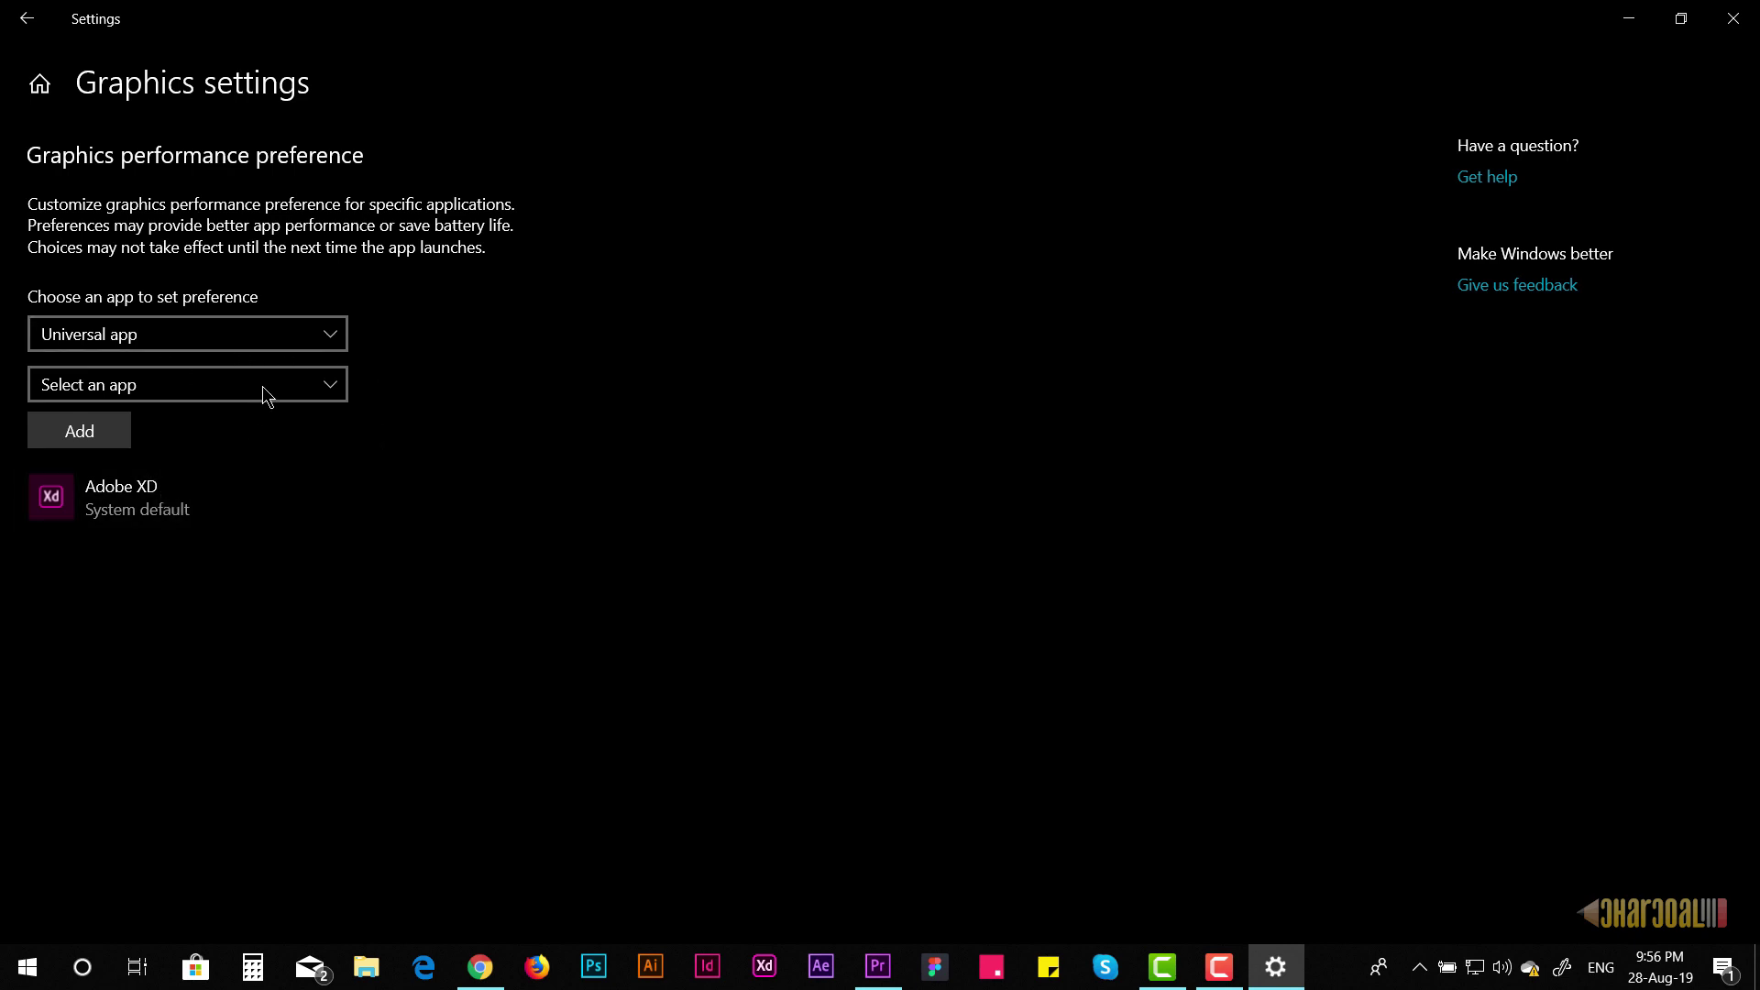
click(266, 330)
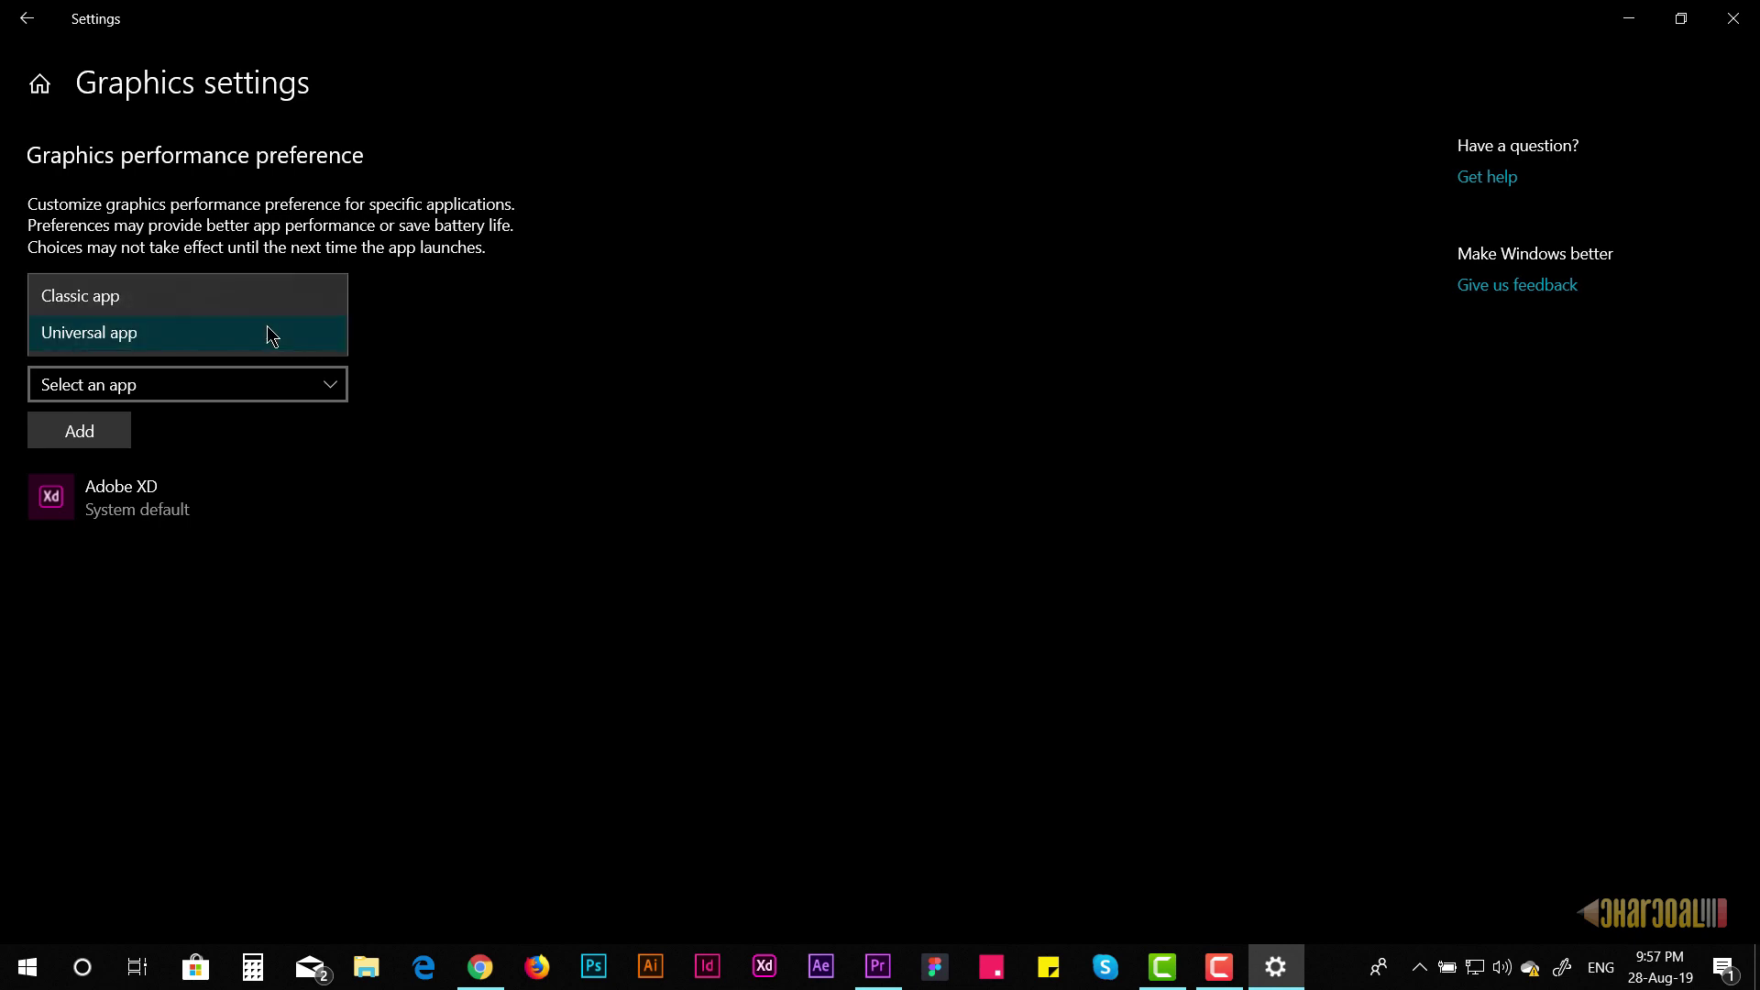
Select Adobe XD as the universal app and expand its entry to show its actions
click(92, 339)
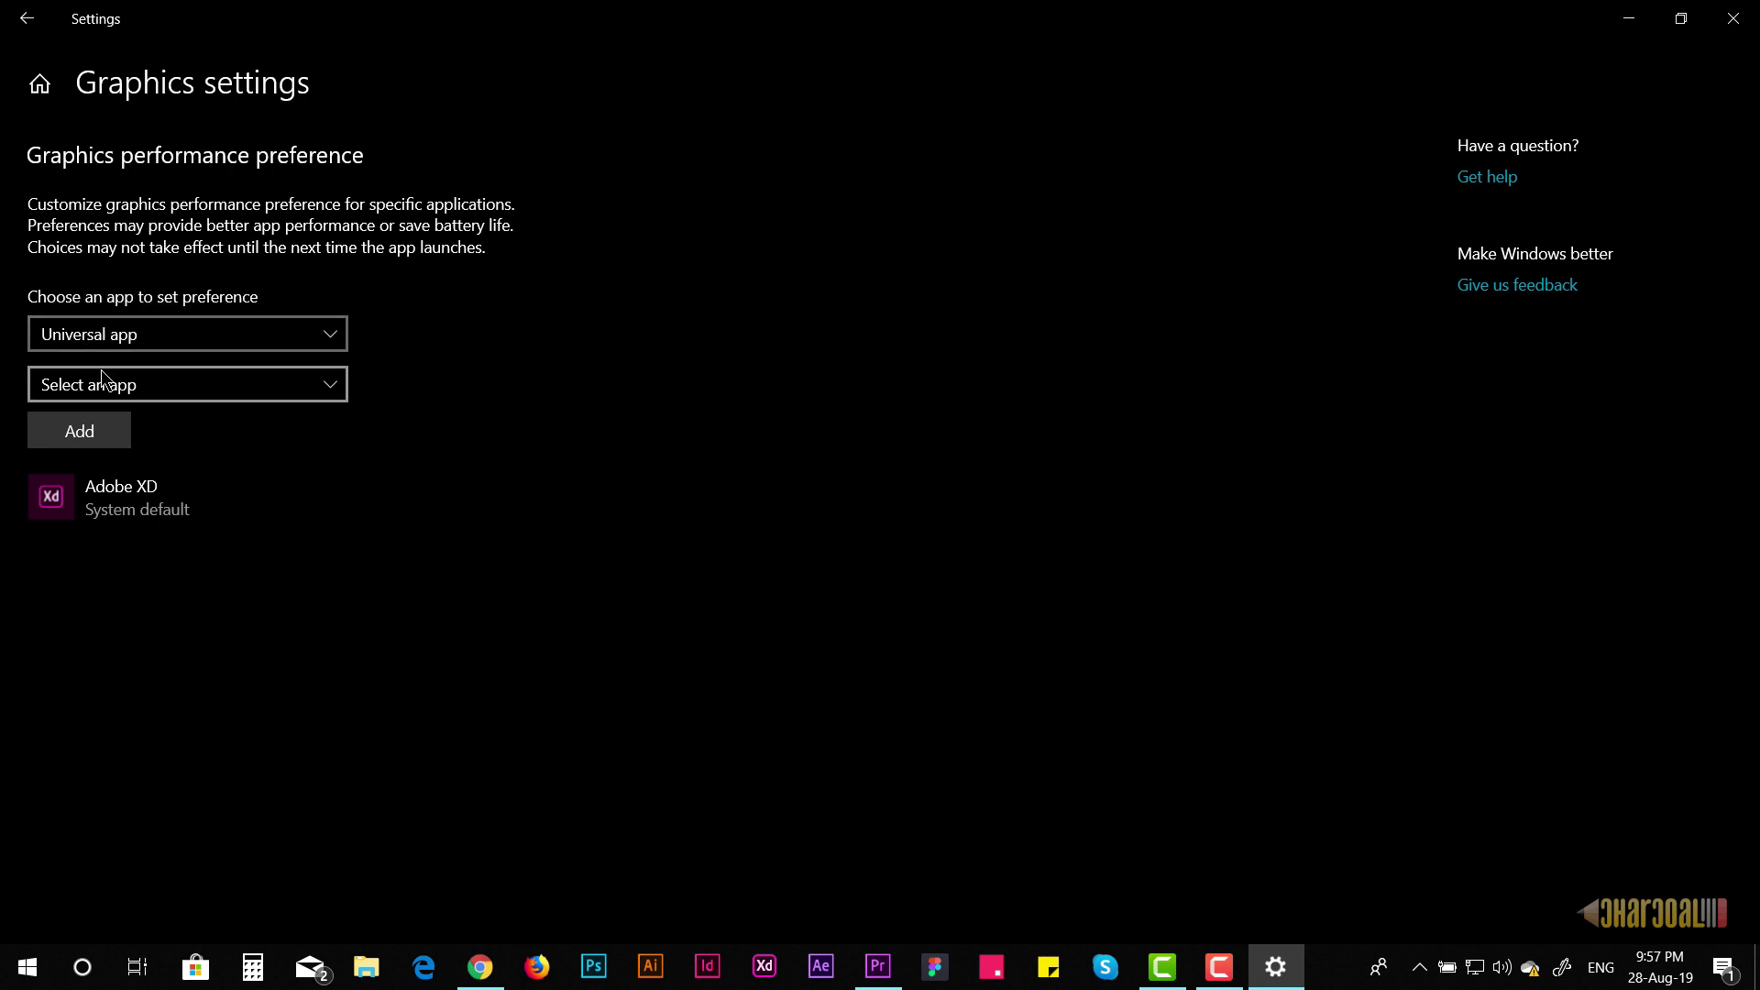
click(324, 384)
scroll(290, 426, up, 1)
scroll(290, 427, up, 2)
scroll(278, 439, up, 2)
scroll(278, 439, up, 2)
scroll(278, 438, up, 2)
scroll(278, 439, up, 1)
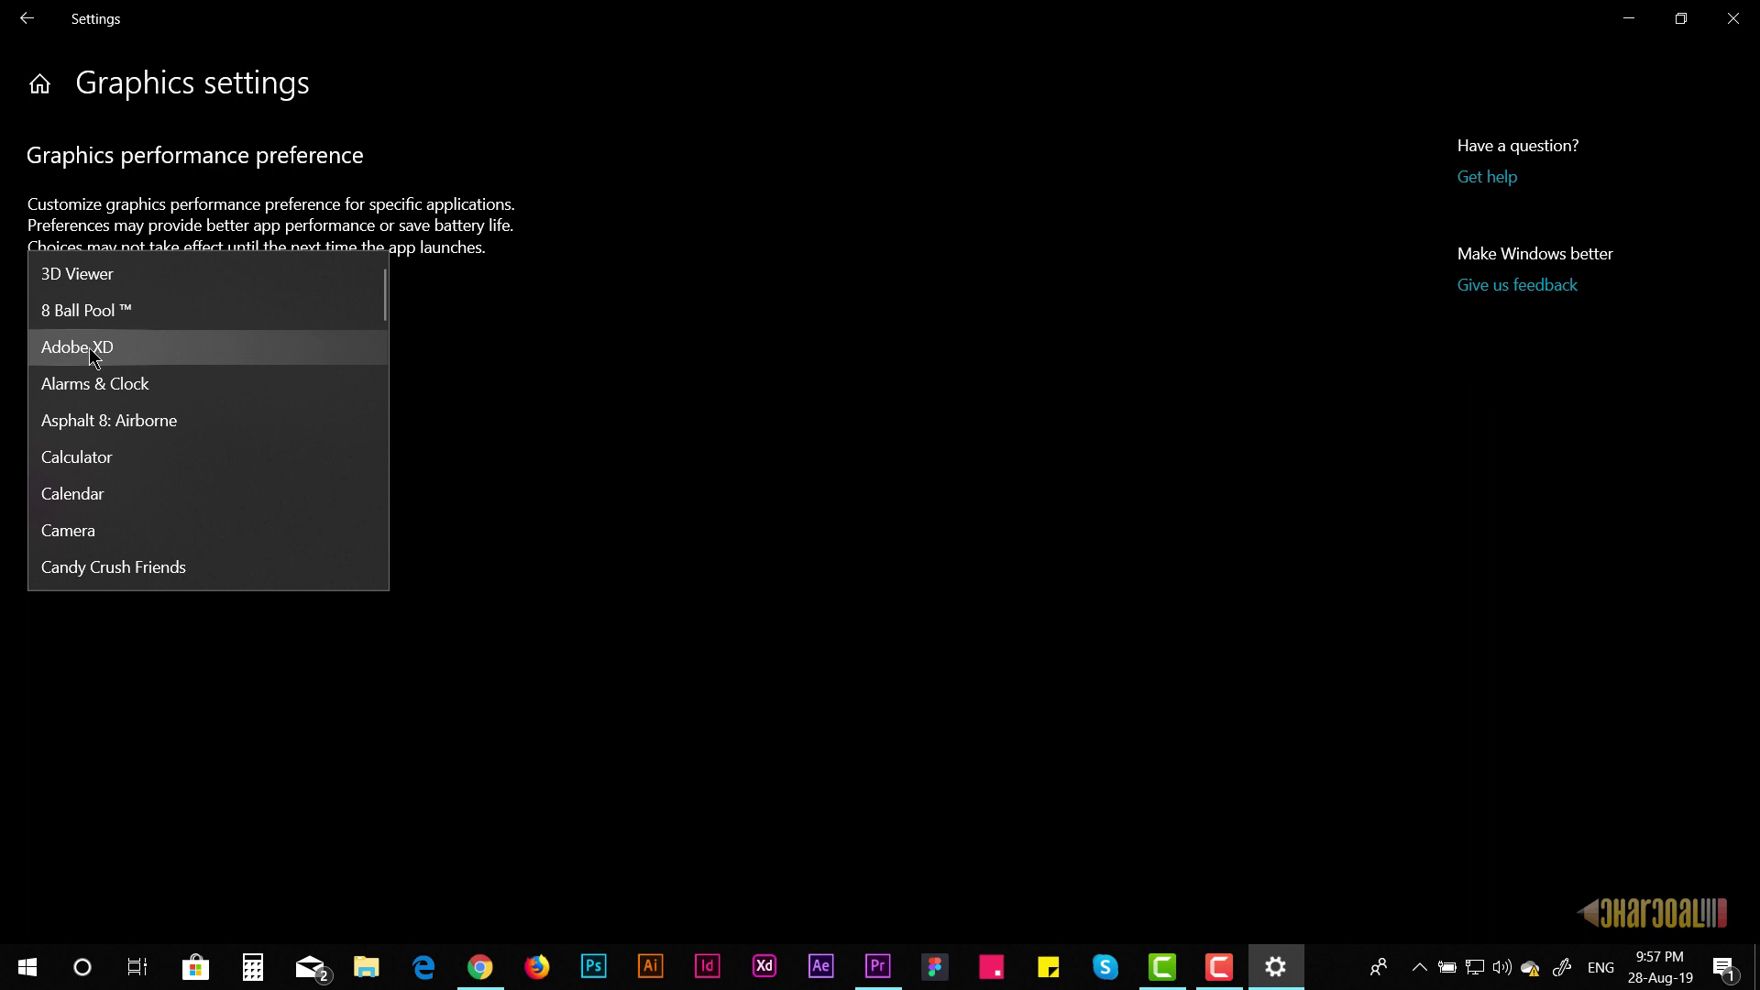
click(142, 344)
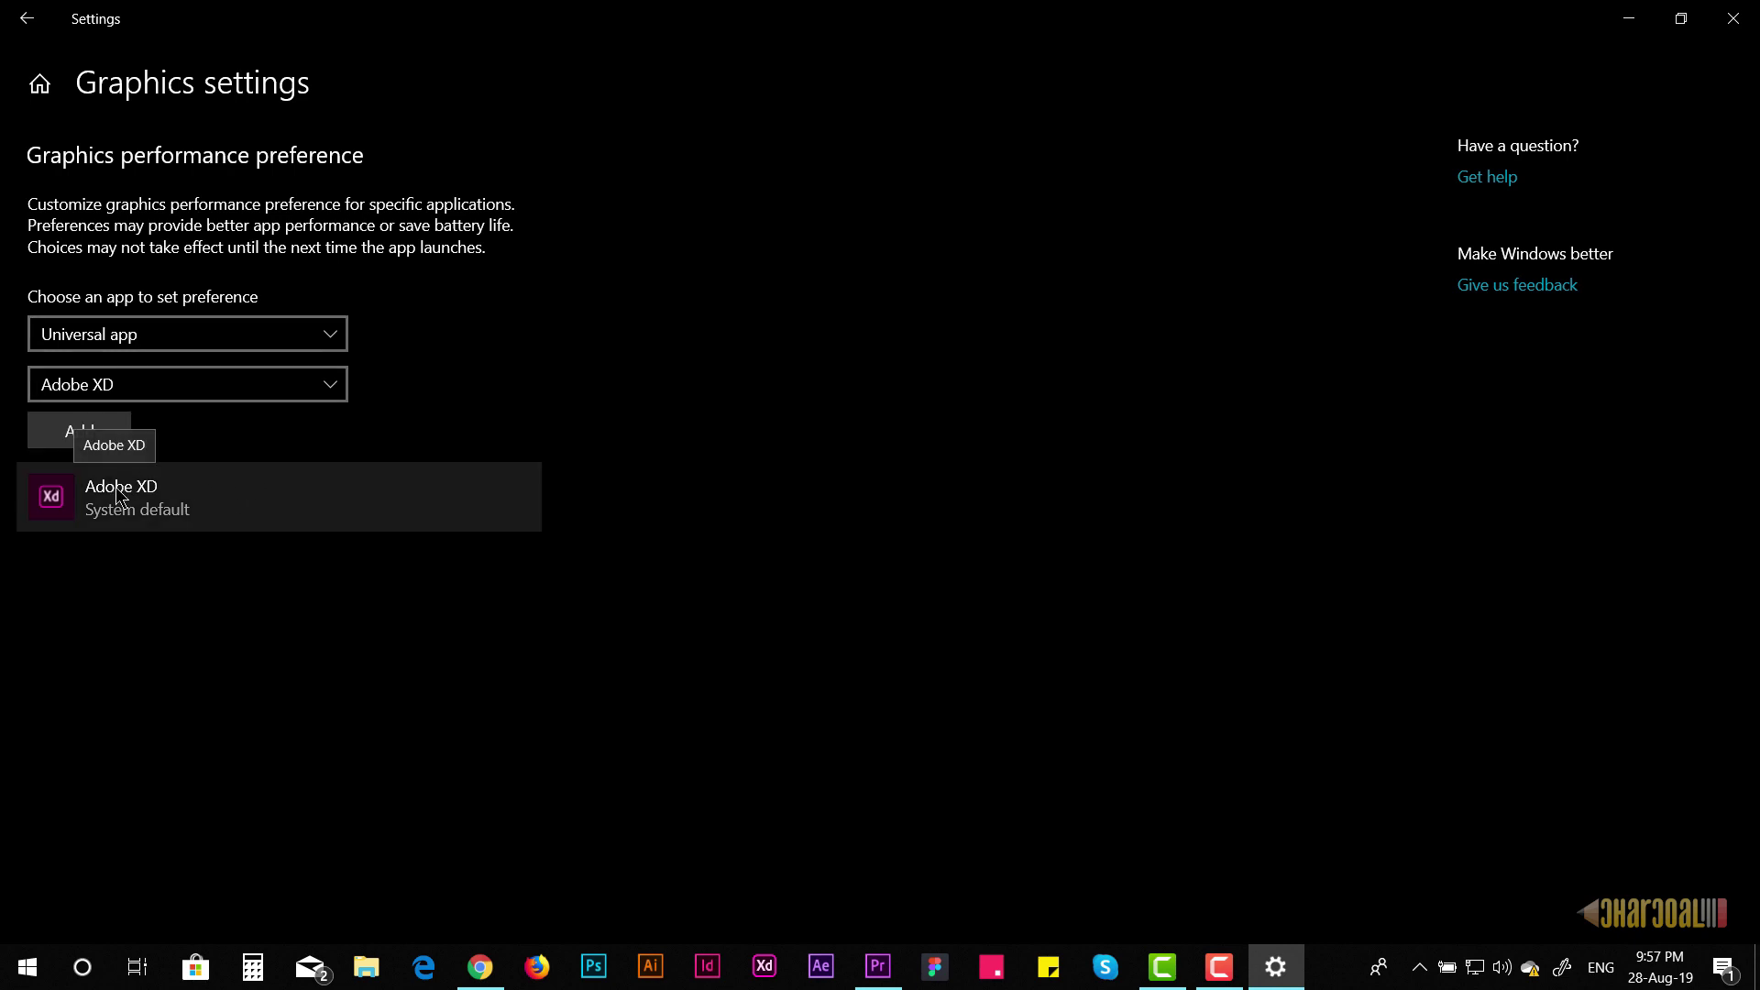
click(285, 493)
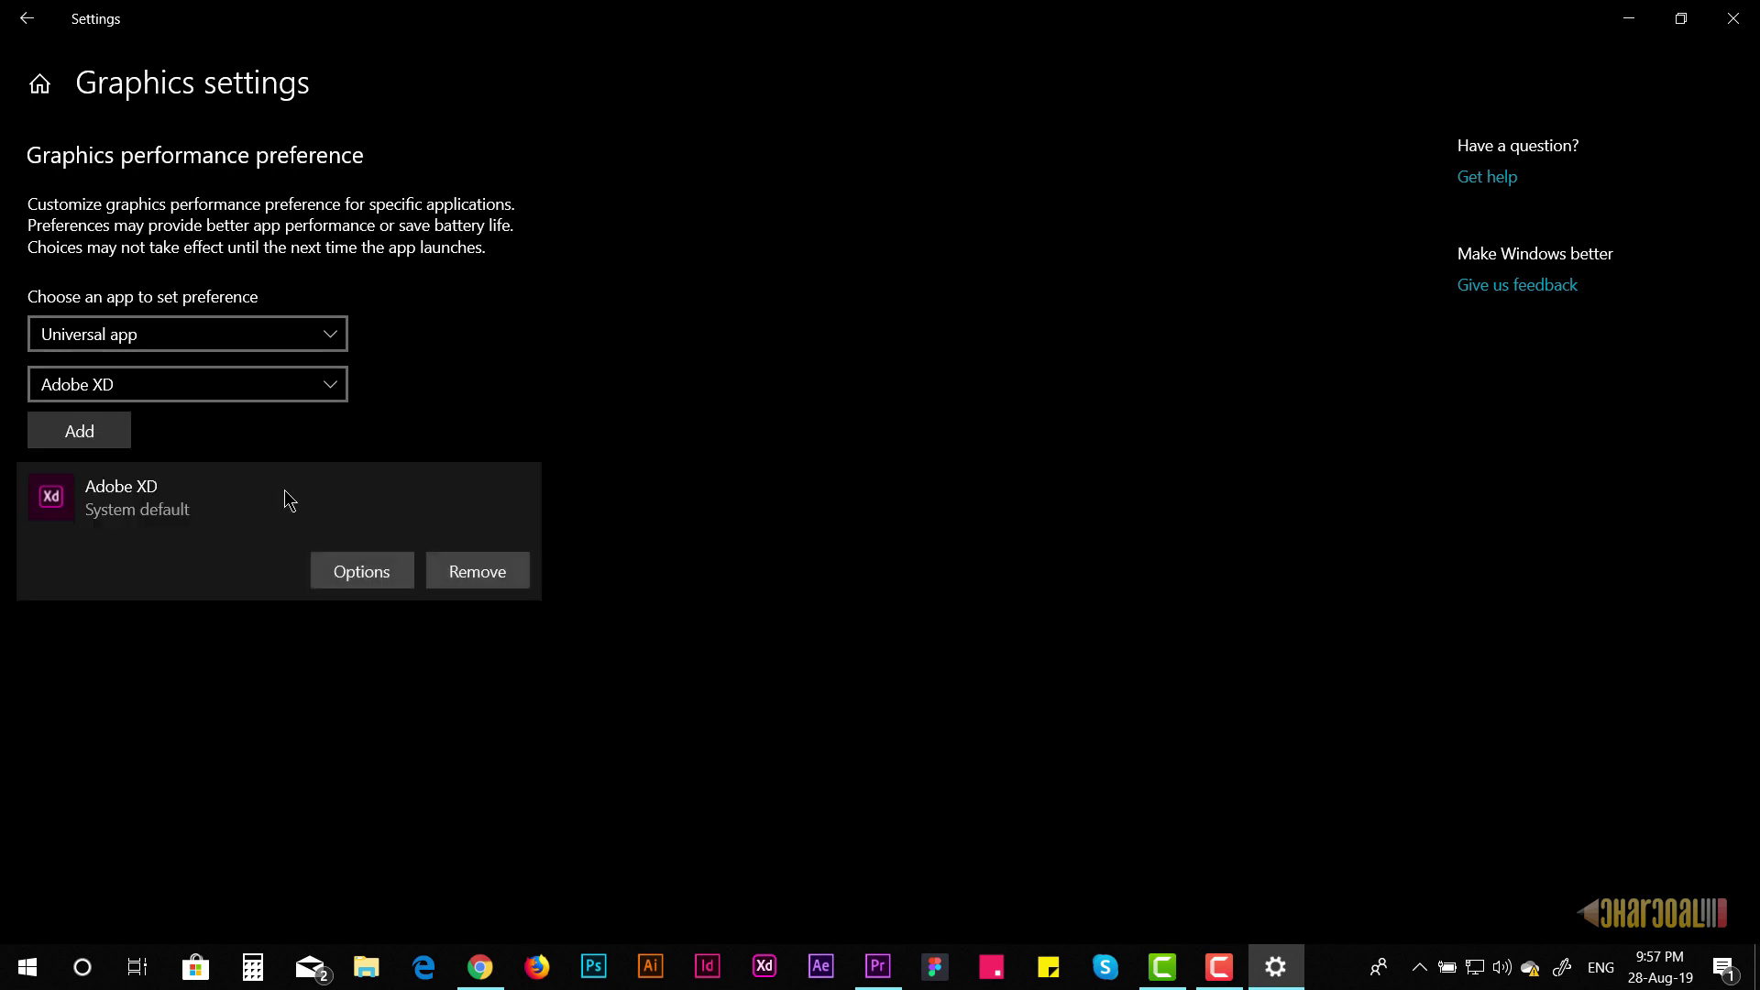
Save System default as Adobe XD's graphics preference in its options dialog
click(402, 576)
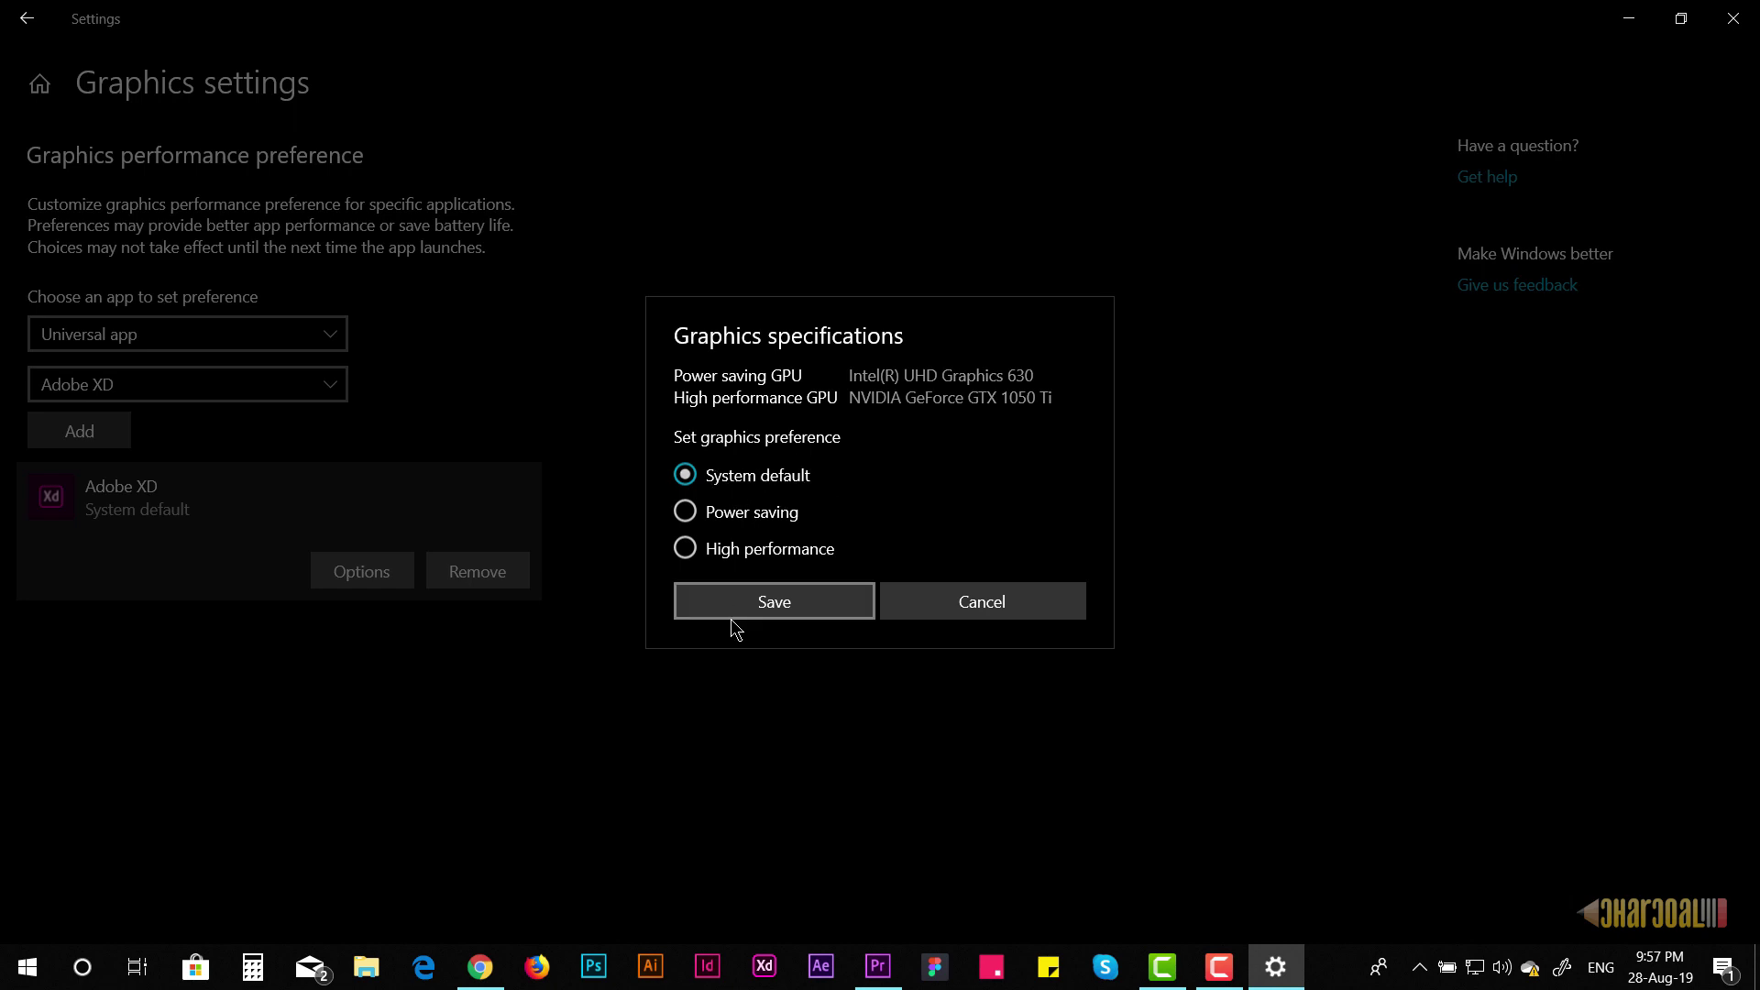
click(827, 602)
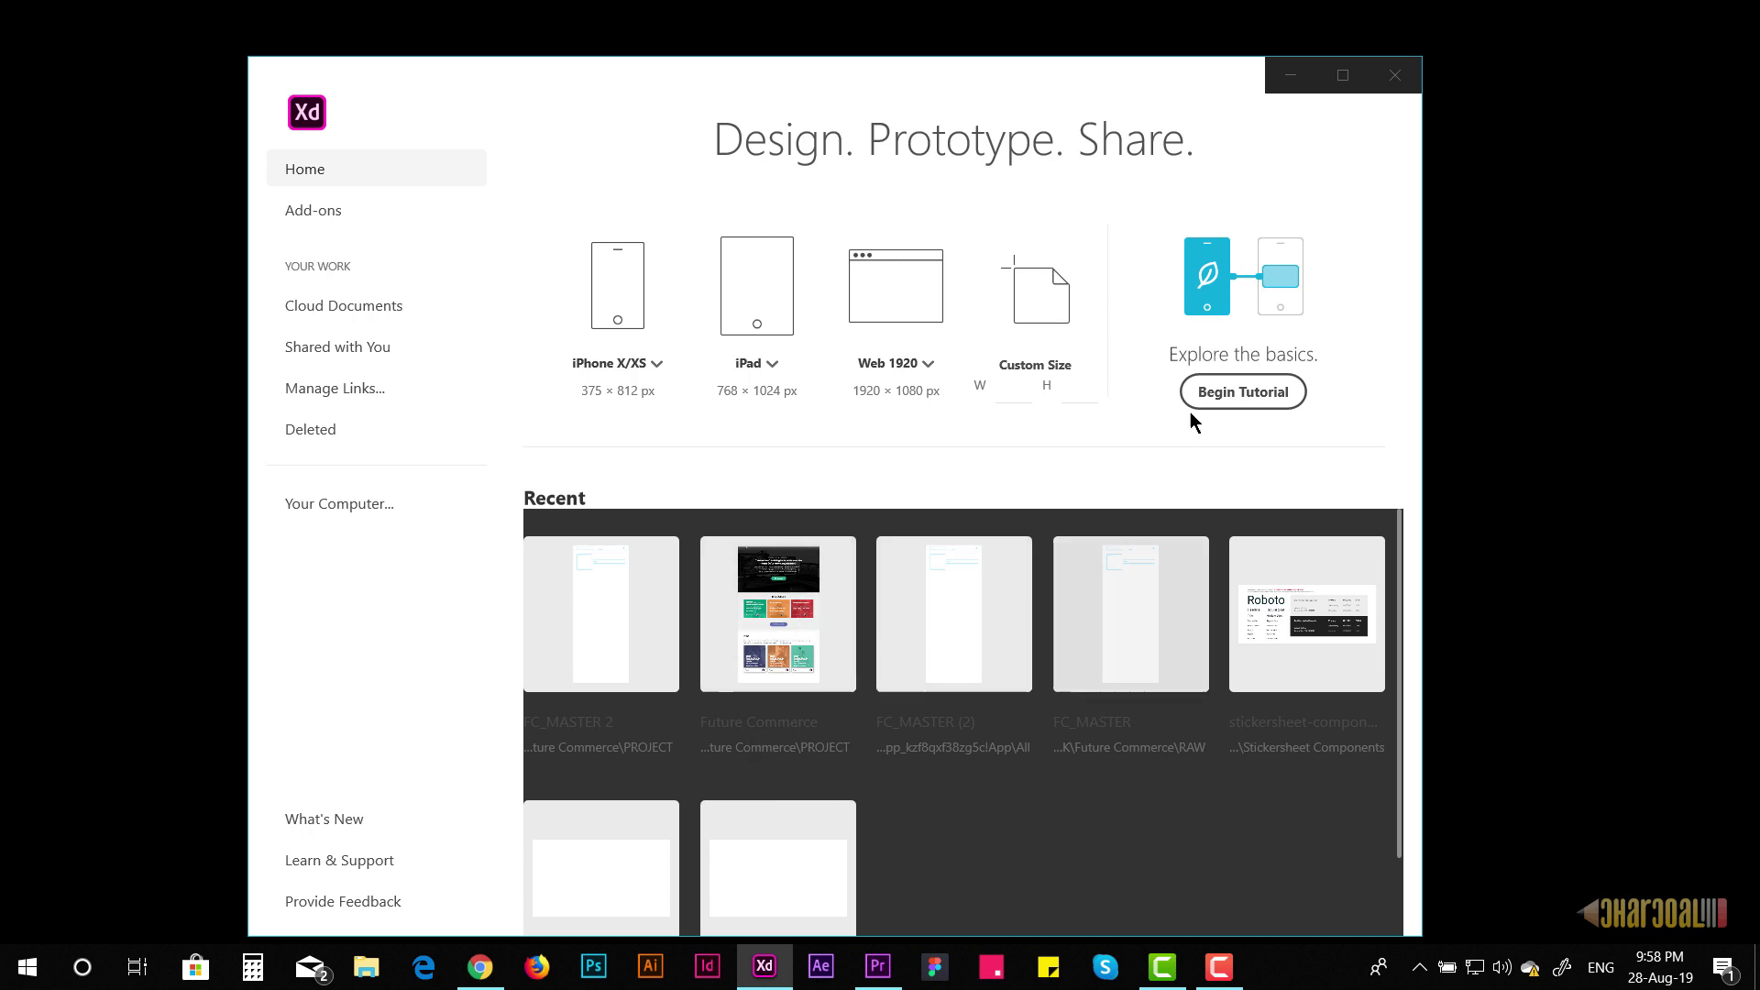
Maximize the Adobe XD home window to fill the screen
click(1342, 79)
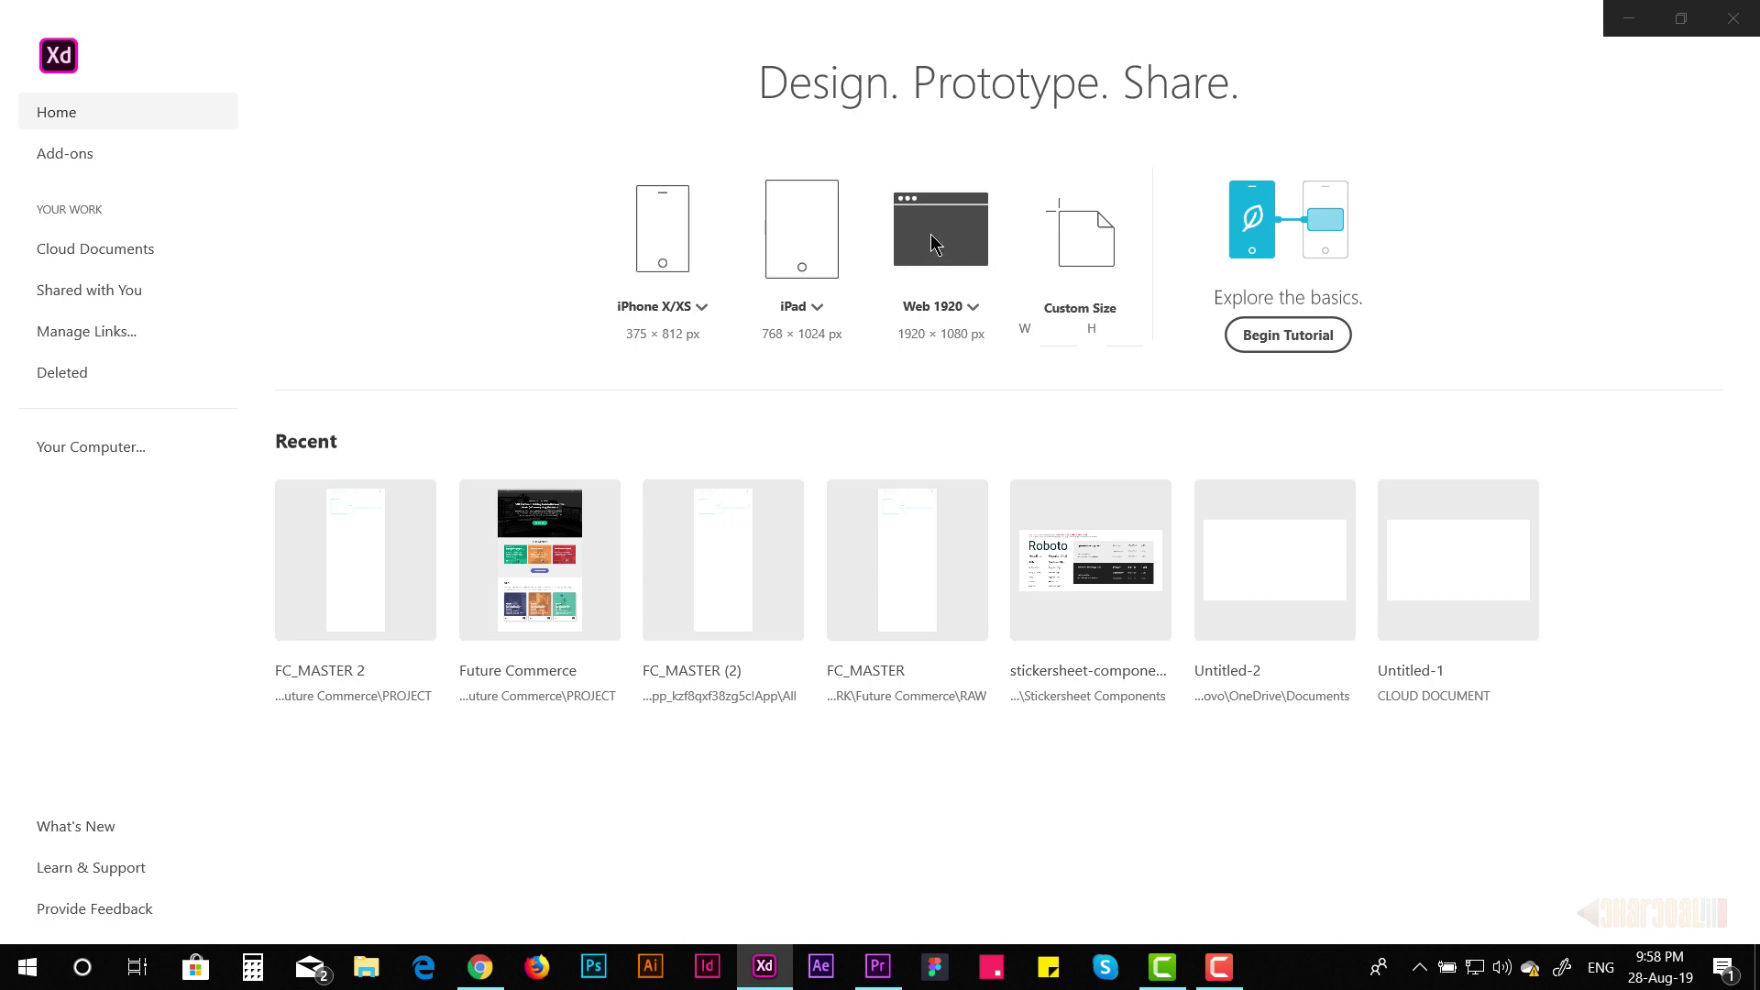
Start a new Web 1920 document, deselect the artboard, and browse then dismiss the main menu
click(930, 234)
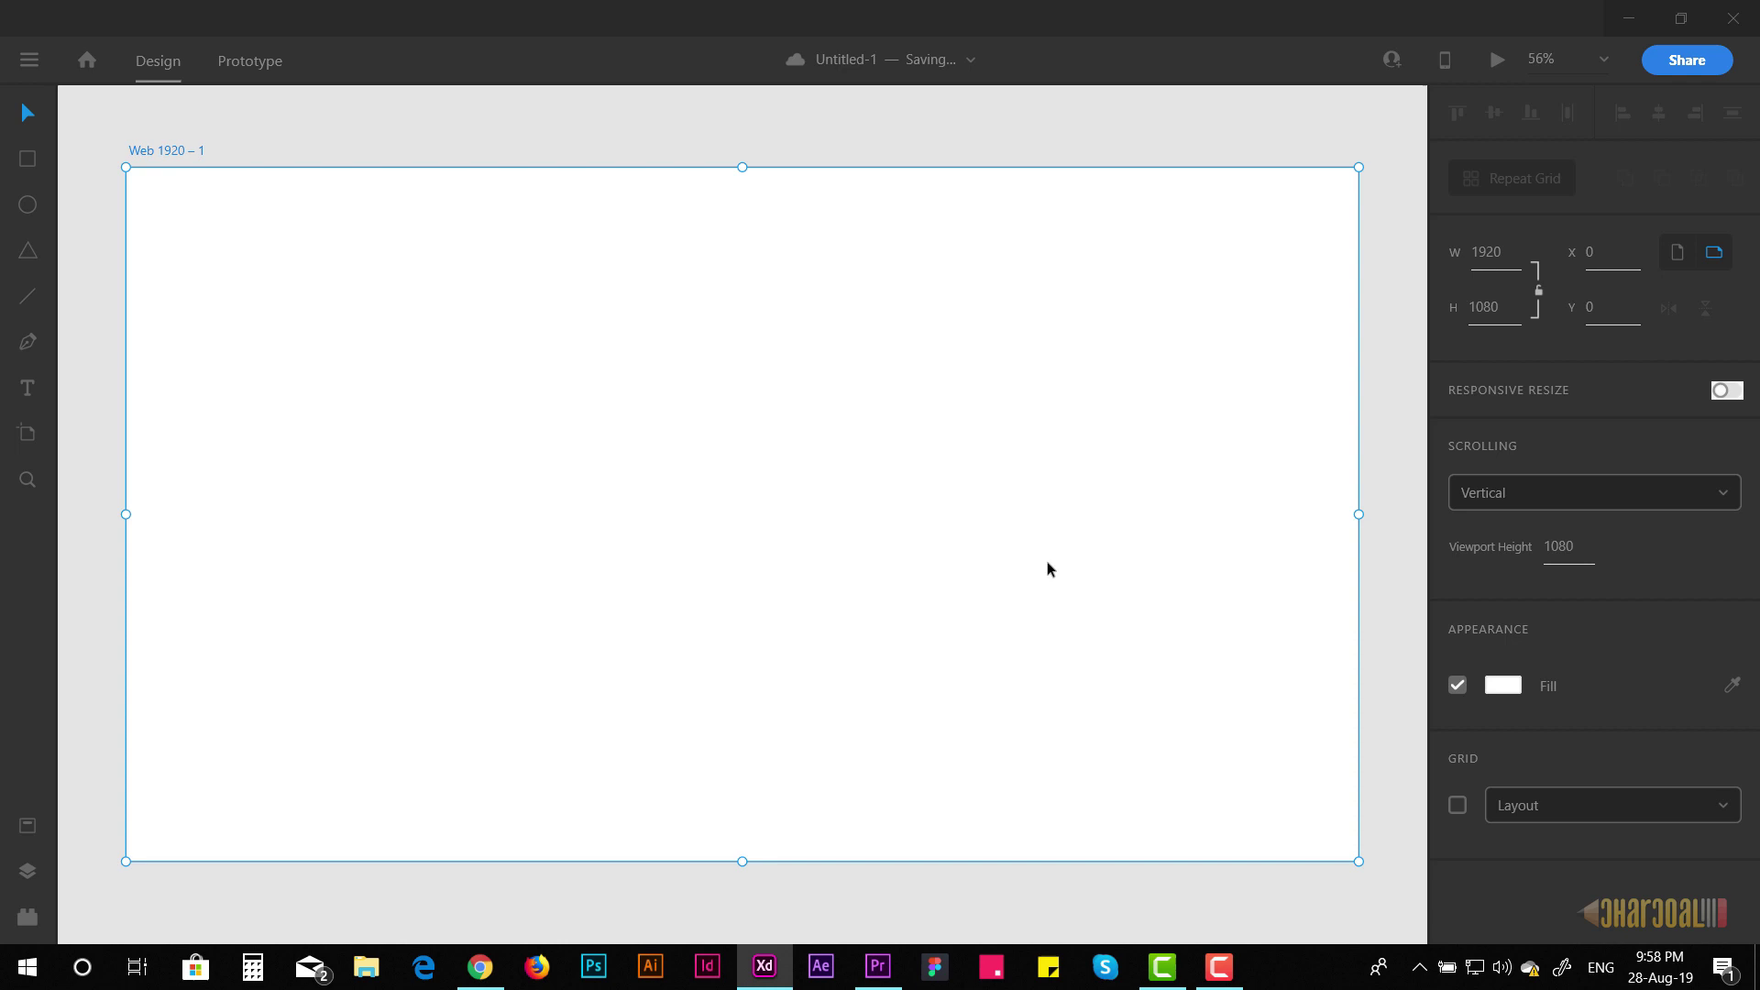
click(1387, 633)
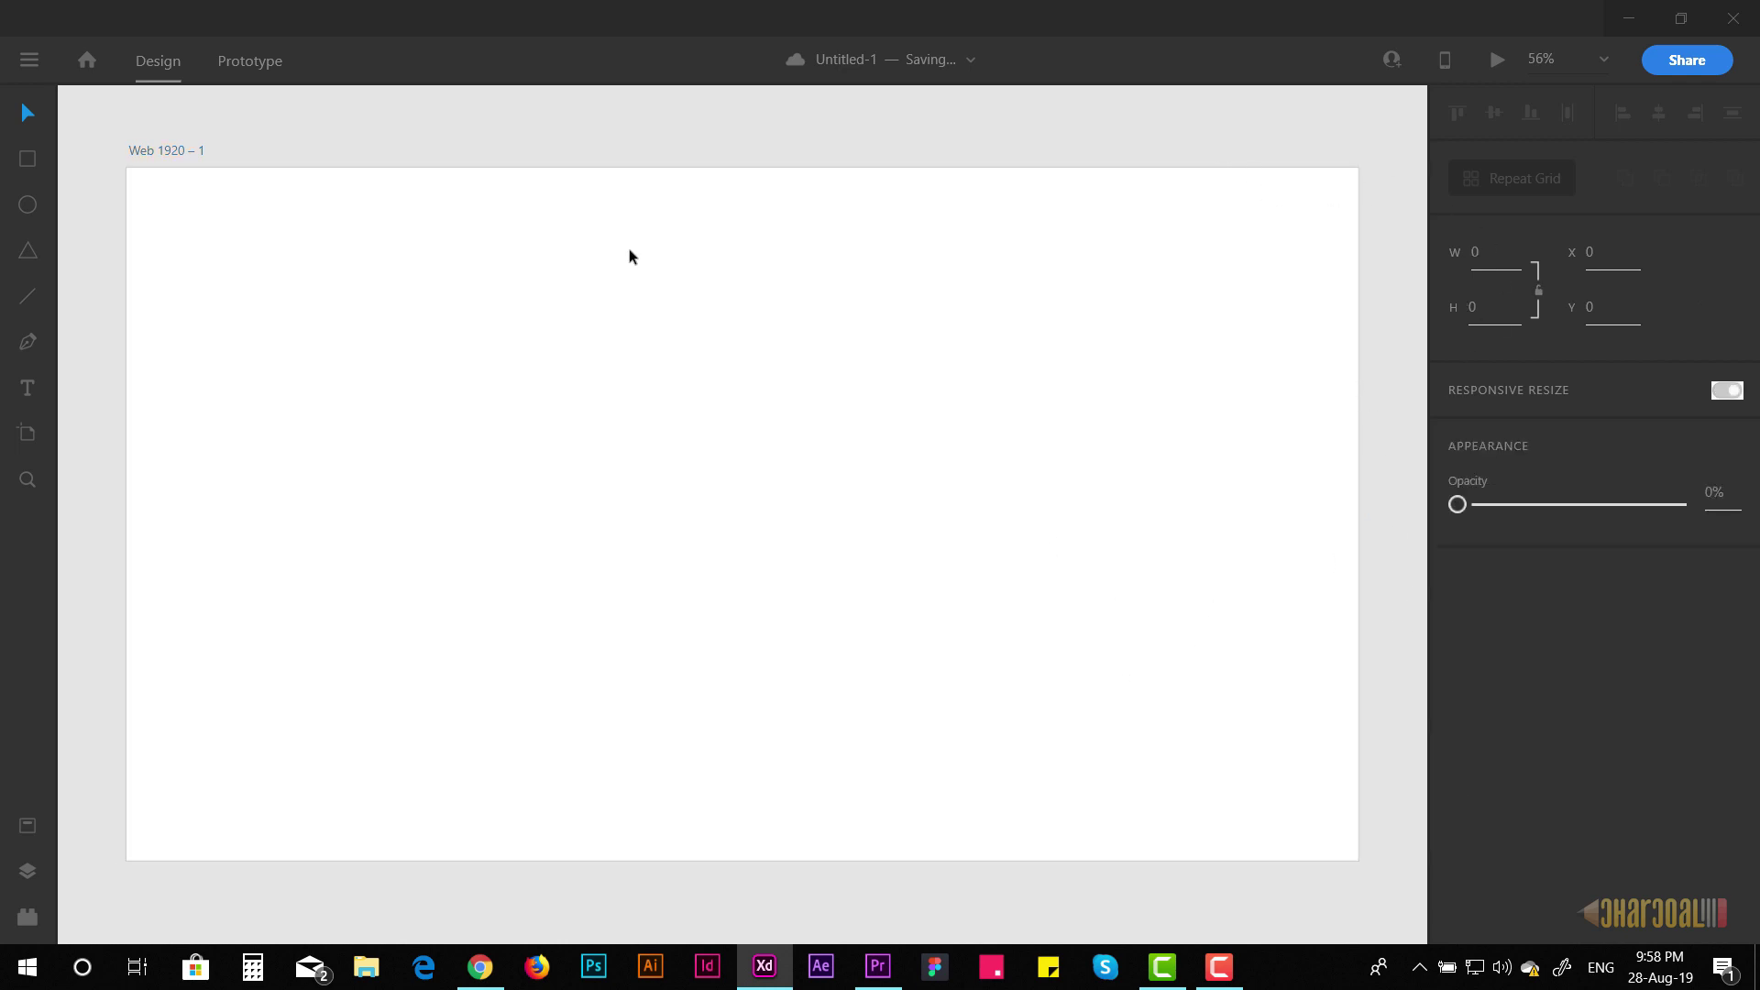
click(28, 60)
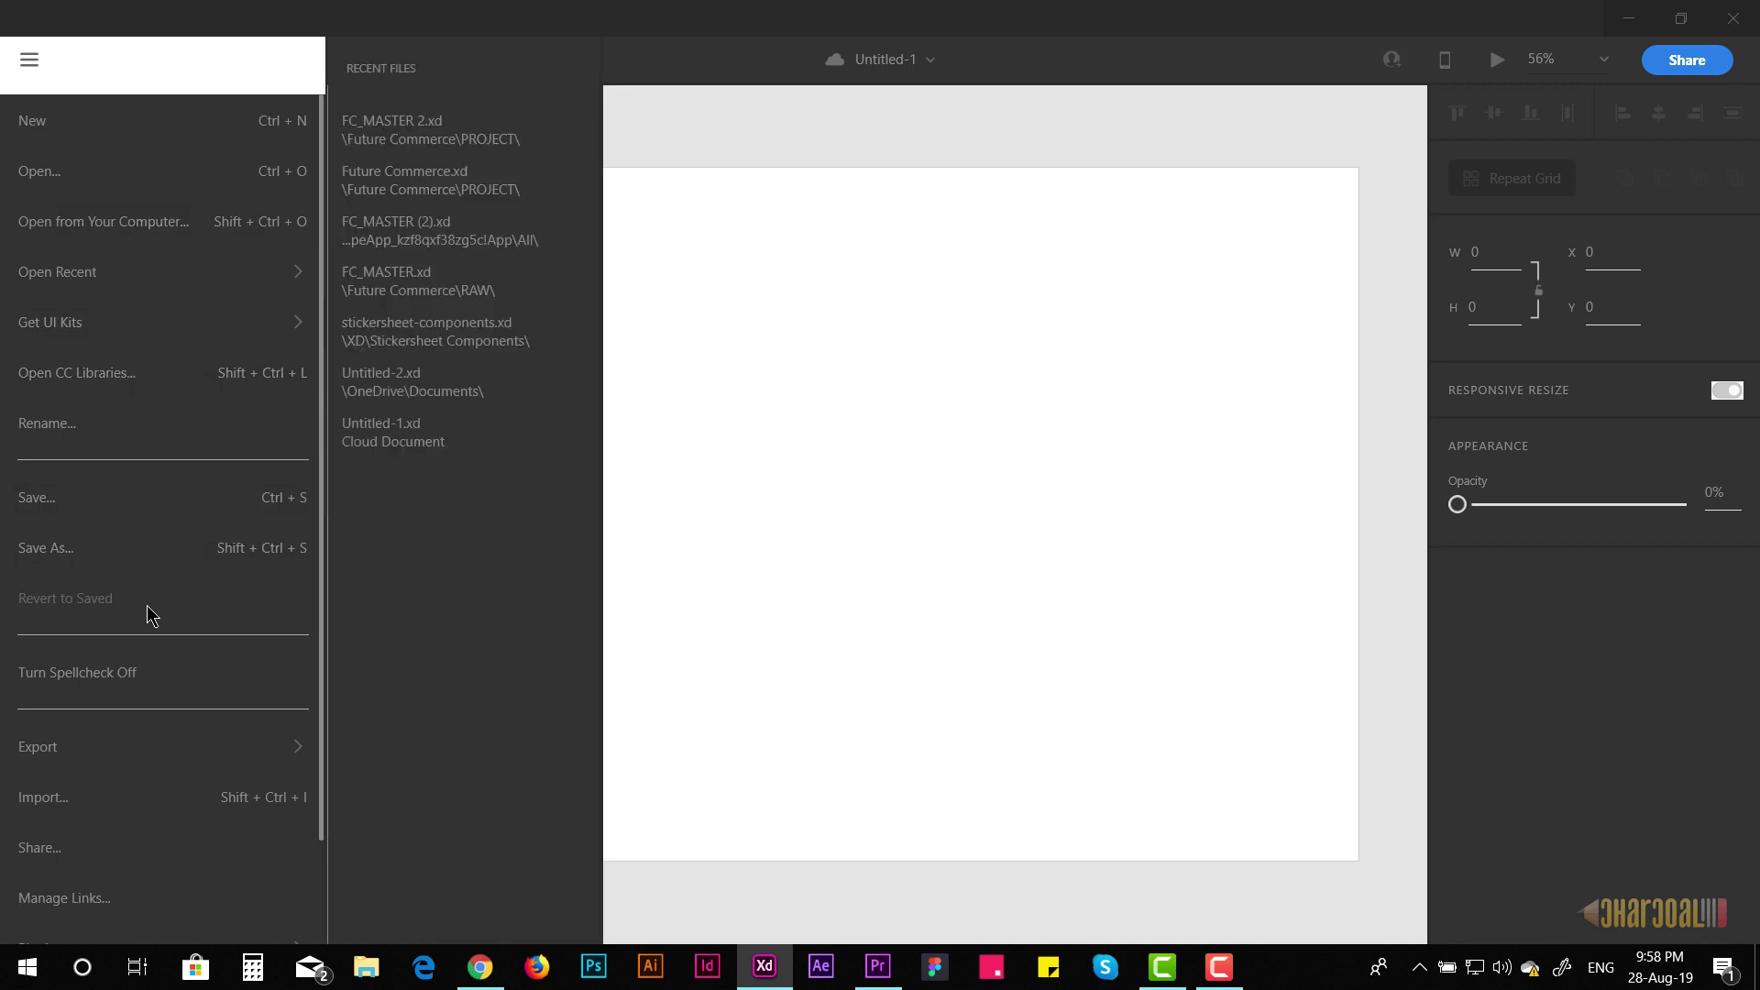
click(1066, 117)
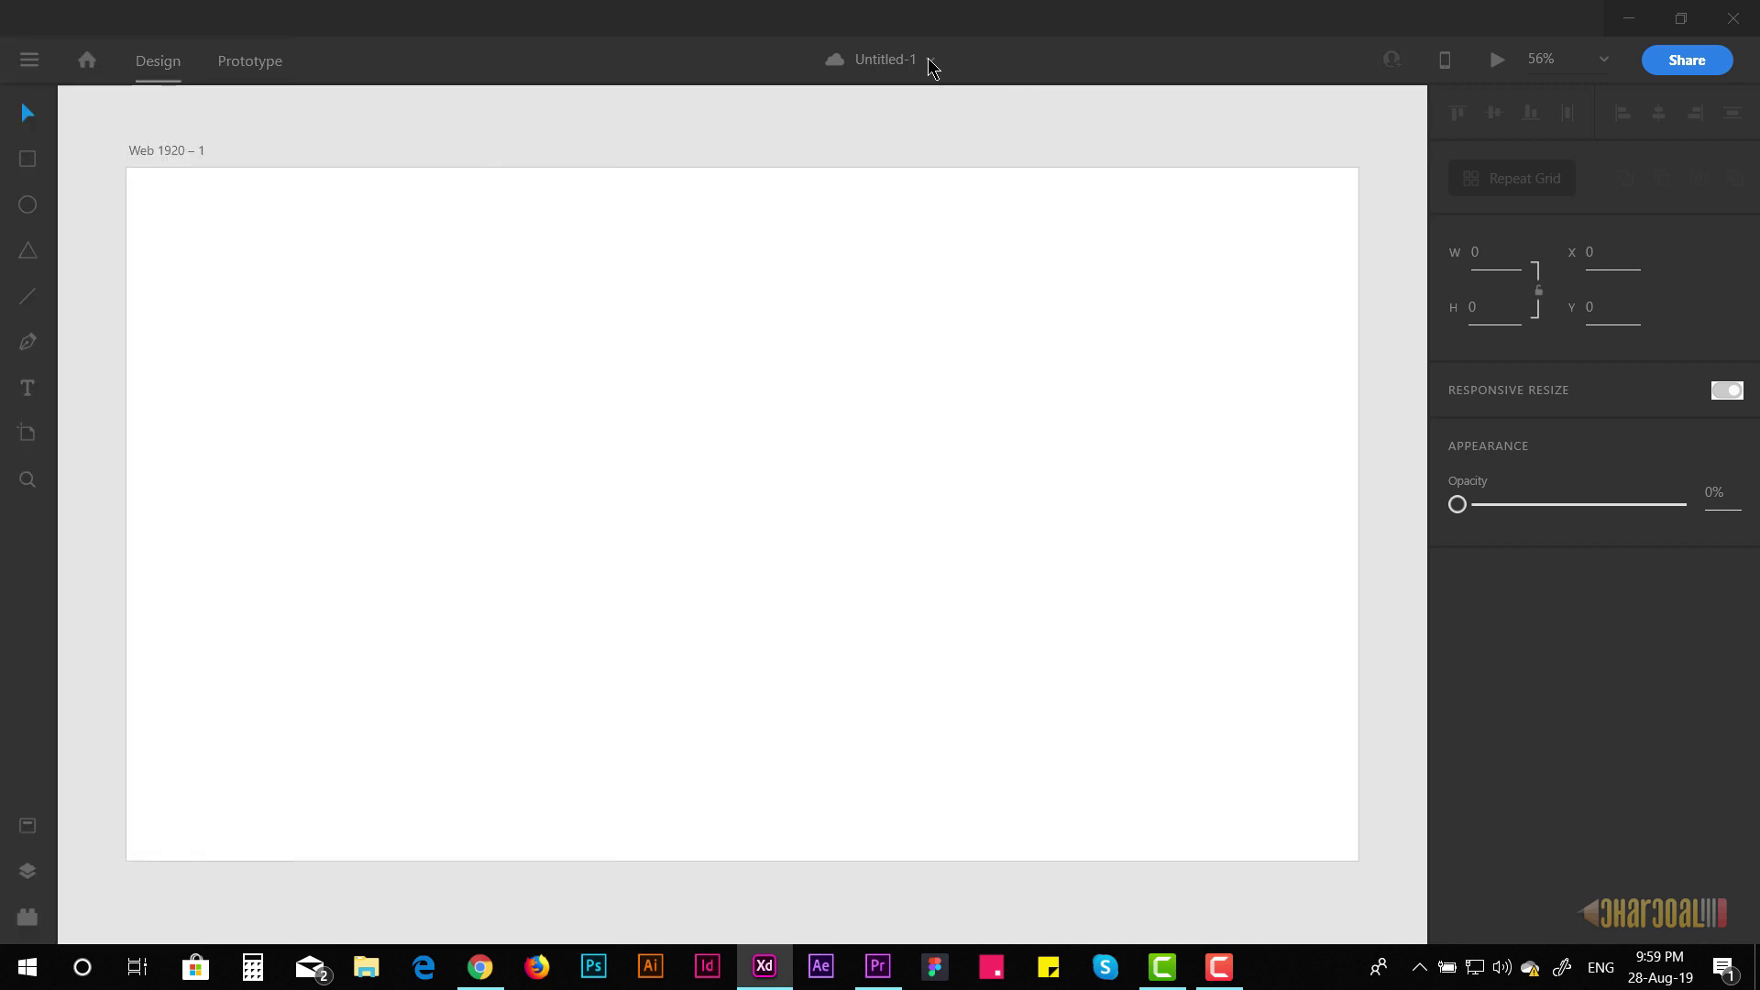